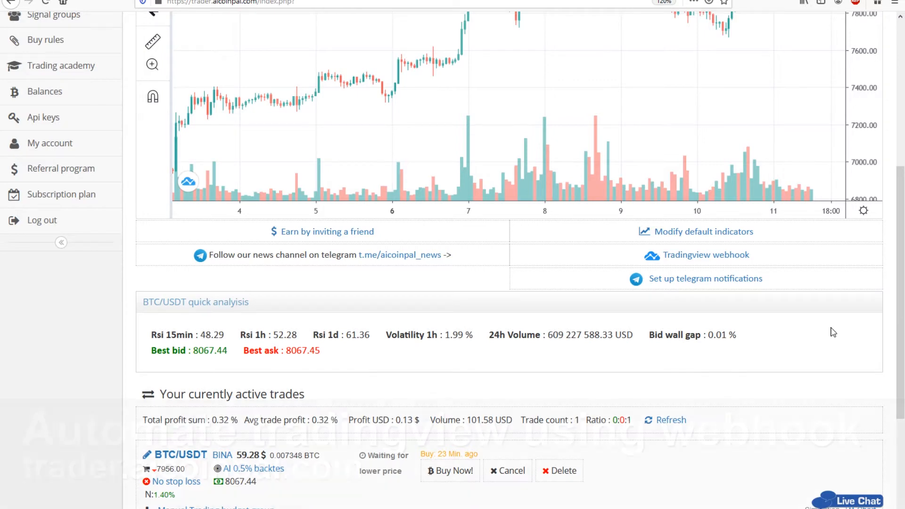
Refresh the list of currently active trades.
scroll(833, 333, "down", 3)
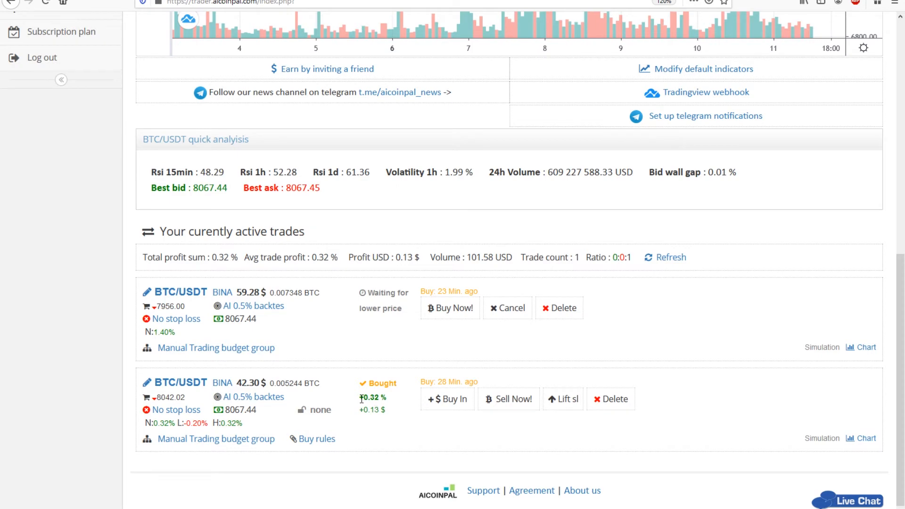
left_click(678, 264)
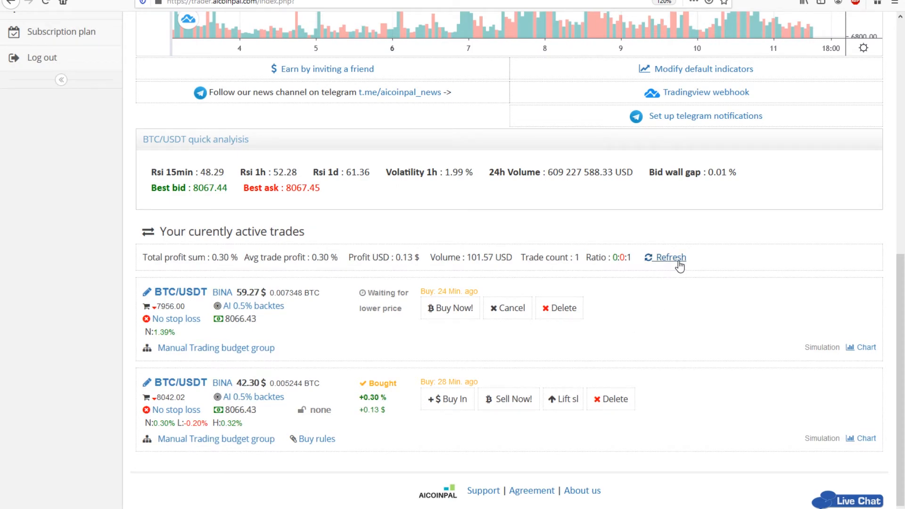
left_click(679, 266)
Lift the stop loss of the bought BTC/USDT trade to lock profit at 0.20 %.
left_click(565, 400)
left_click(734, 125)
left_click_drag(743, 125, 729, 126)
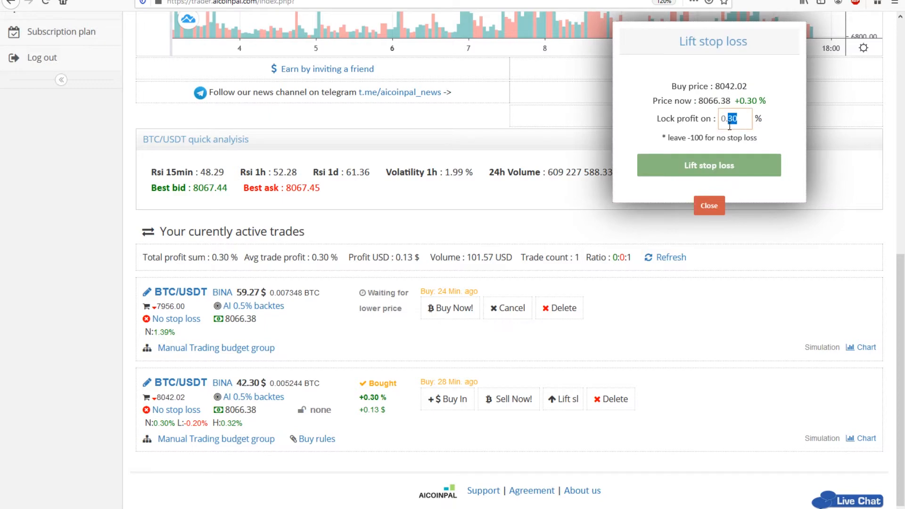
type("20")
left_click(720, 174)
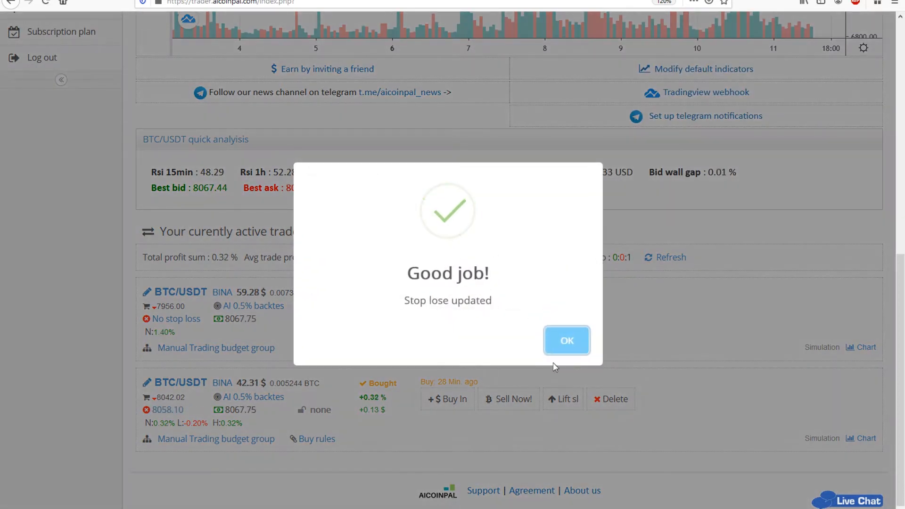
left_click(586, 345)
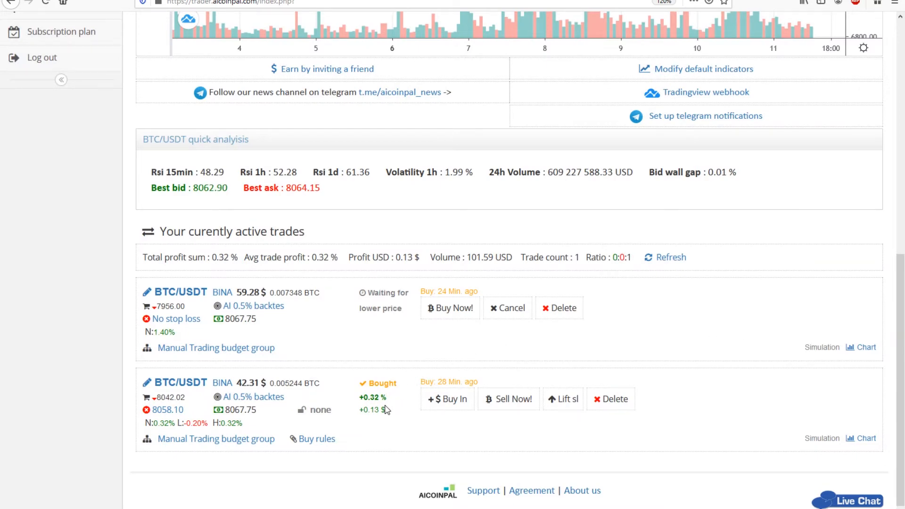
Open the Tradingview webhook section for BTC/USDT and view its URL and signal text.
scroll(754, 337, "up", 5)
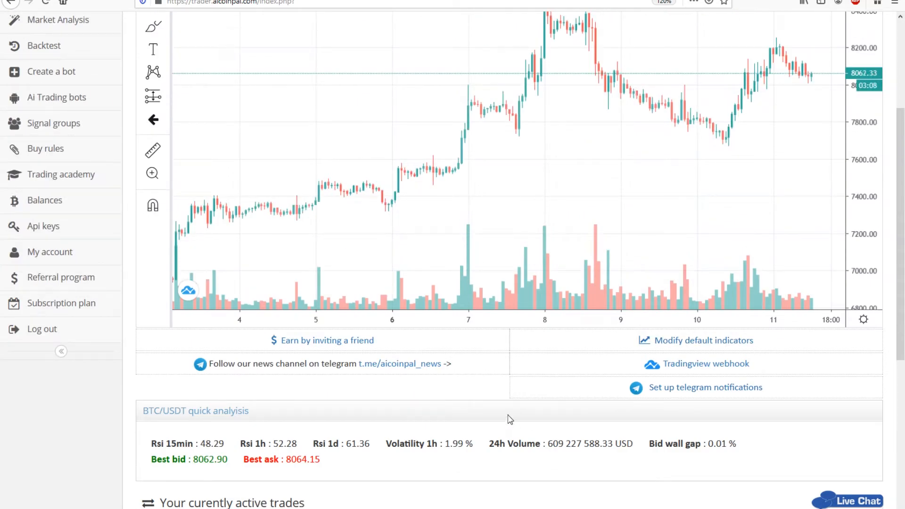
left_click(651, 369)
scroll(514, 396, "down", 4)
scroll(137, 280, "down", 1)
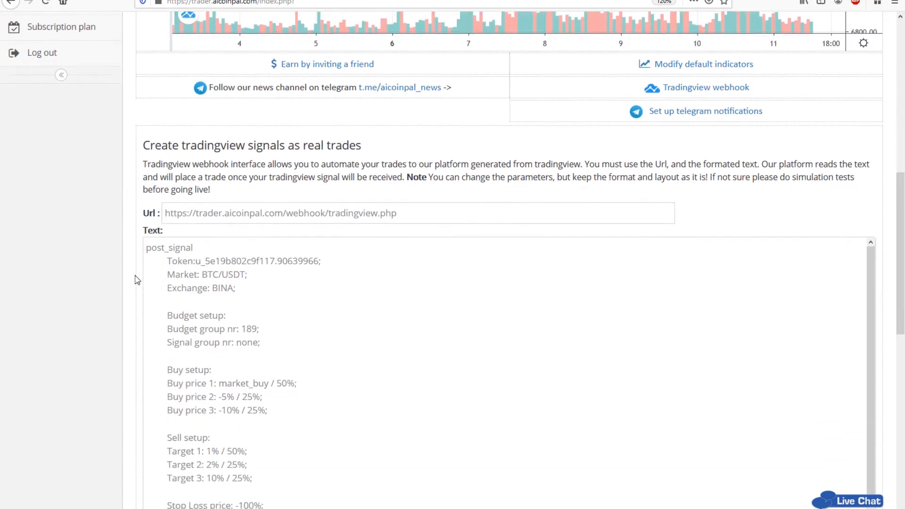
scroll(137, 280, "down", 1)
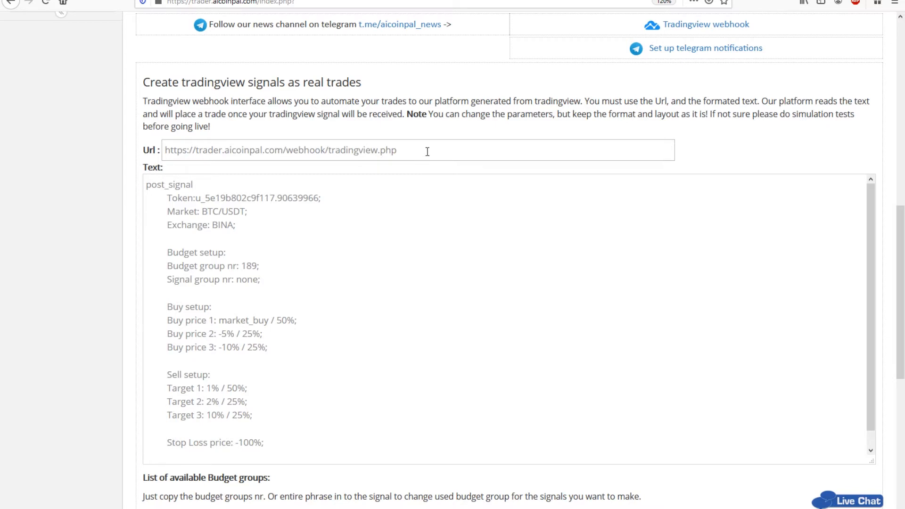
Highlight the webhook URL and the complete signal text to review what TradingView needs.
left_click_drag(391, 151, 162, 149)
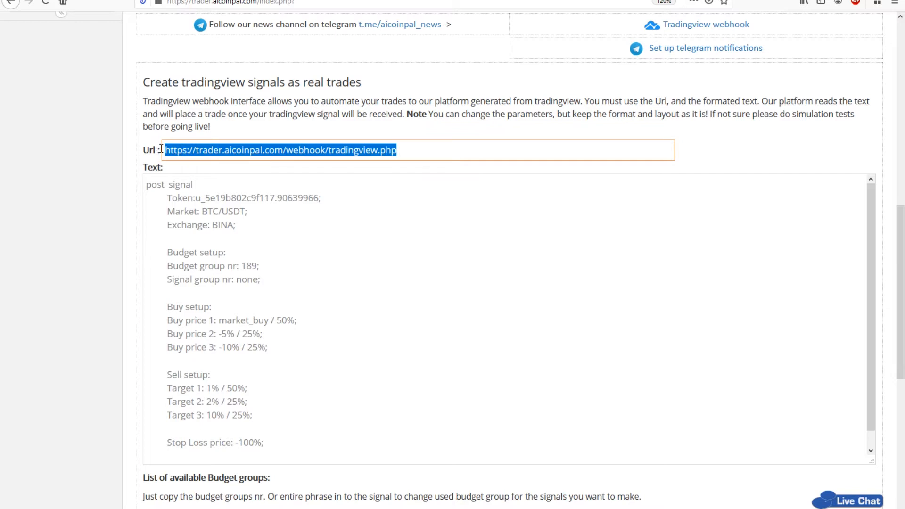
left_click(162, 150)
left_click_drag(165, 150, 405, 156)
left_click_drag(266, 459, 142, 189)
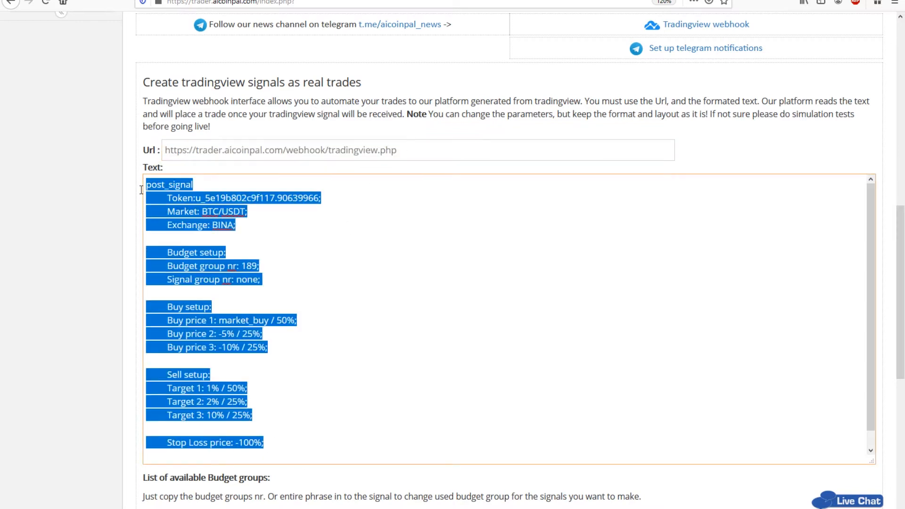
left_click(124, 203)
left_click_drag(287, 445, 141, 180)
left_click(295, 303)
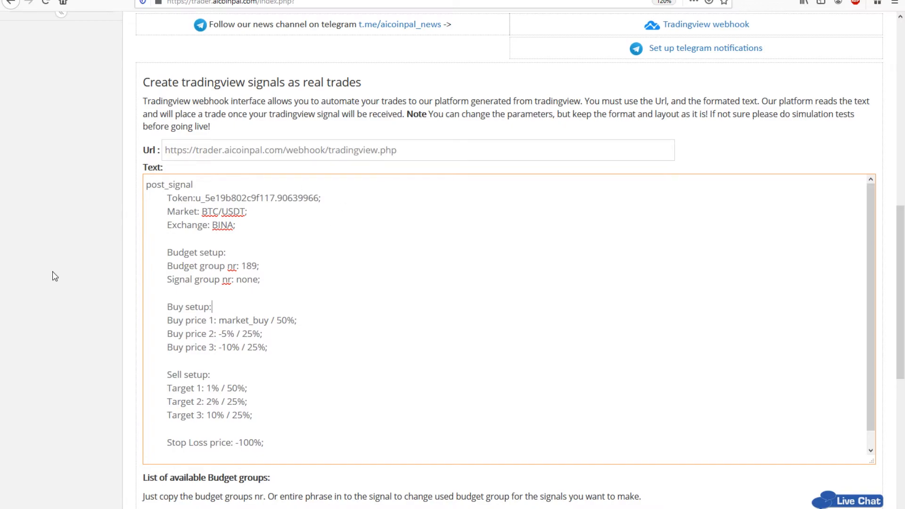
Switch the chart market to ZRX/USDT and open its Tradingview webhook section.
scroll(85, 307, "up", 6)
scroll(85, 307, "down", 5)
scroll(89, 356, "up", 8)
left_click(222, 88)
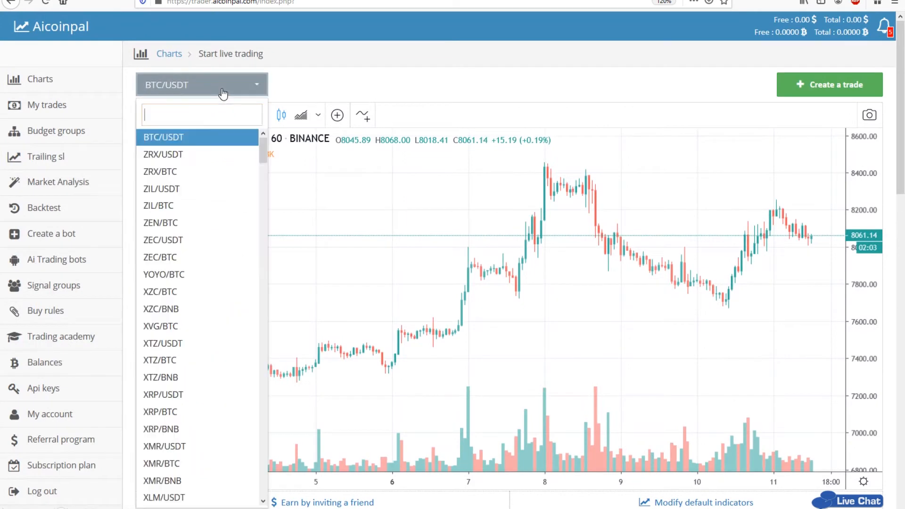
left_click(162, 158)
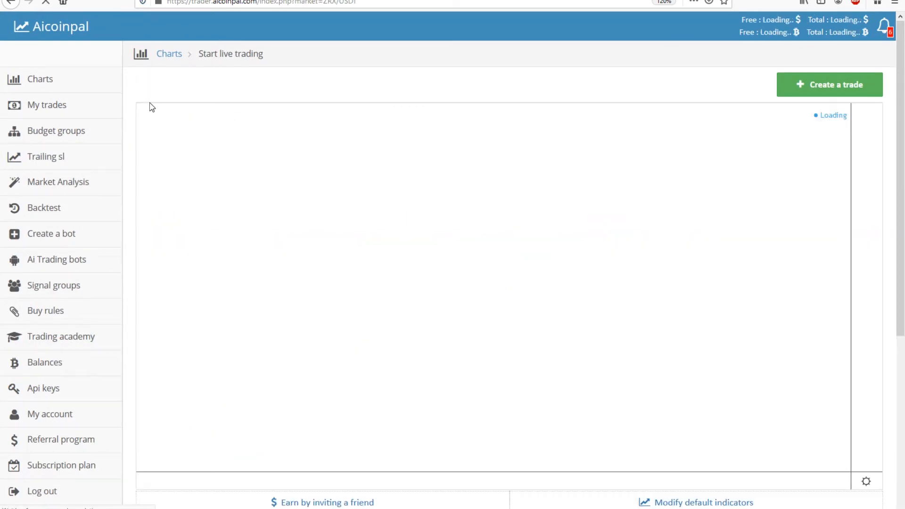
scroll(130, 159, "down", 6)
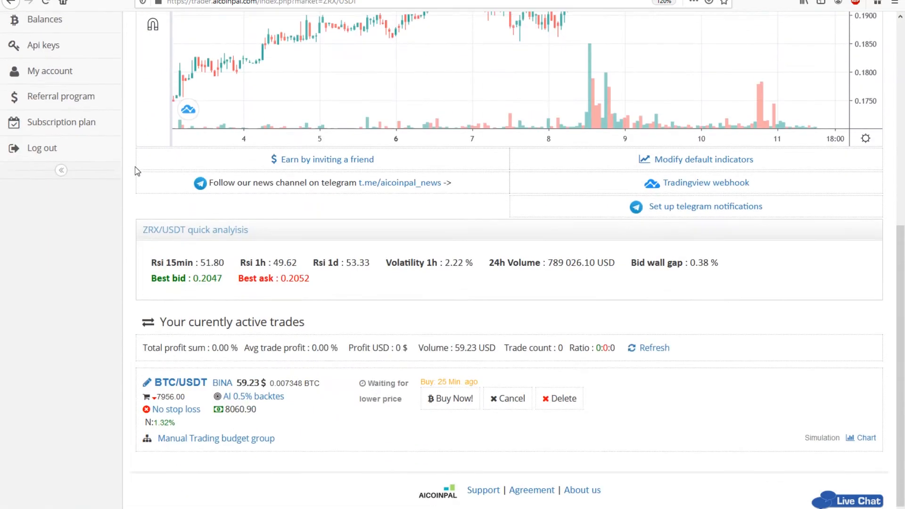
left_click(699, 187)
scroll(212, 254, "down", 3)
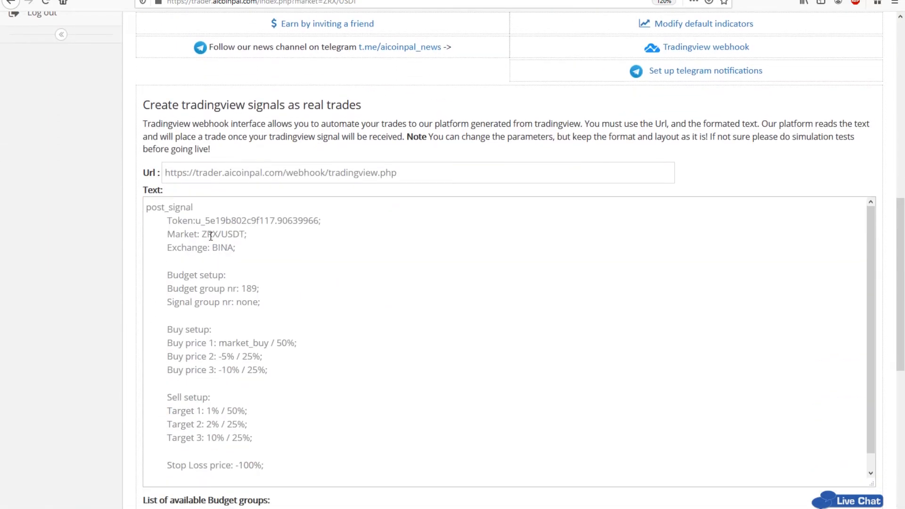
Examine the market, token and budget group number in the ZRX/USDT signal text.
left_click_drag(202, 234, 244, 234)
left_click(255, 243)
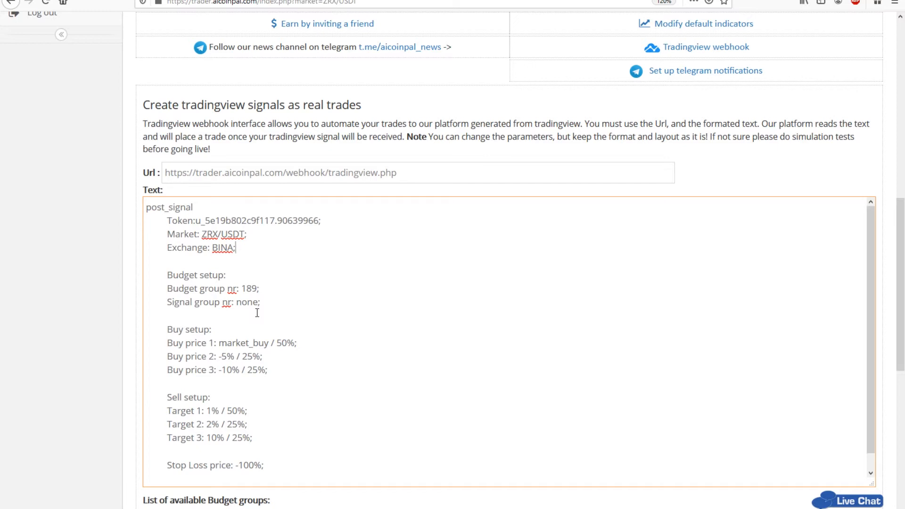
left_click_drag(195, 221, 334, 217)
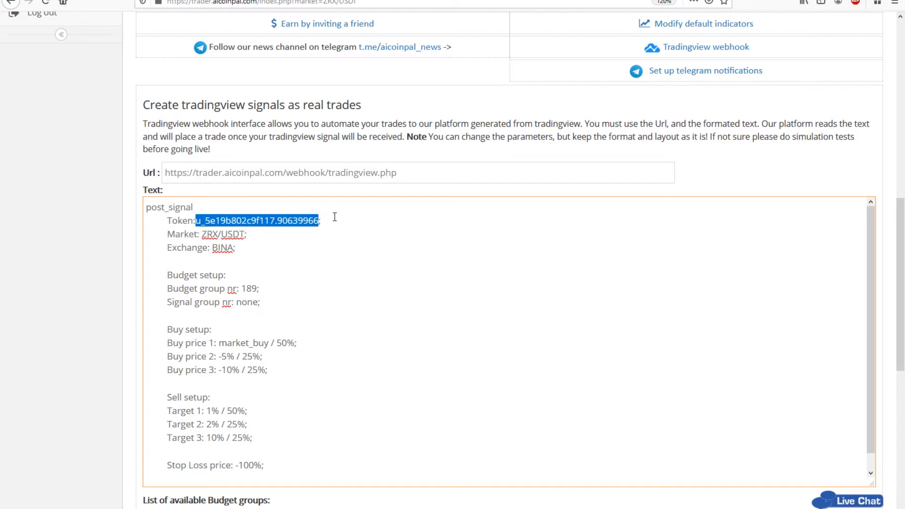
left_click(330, 219)
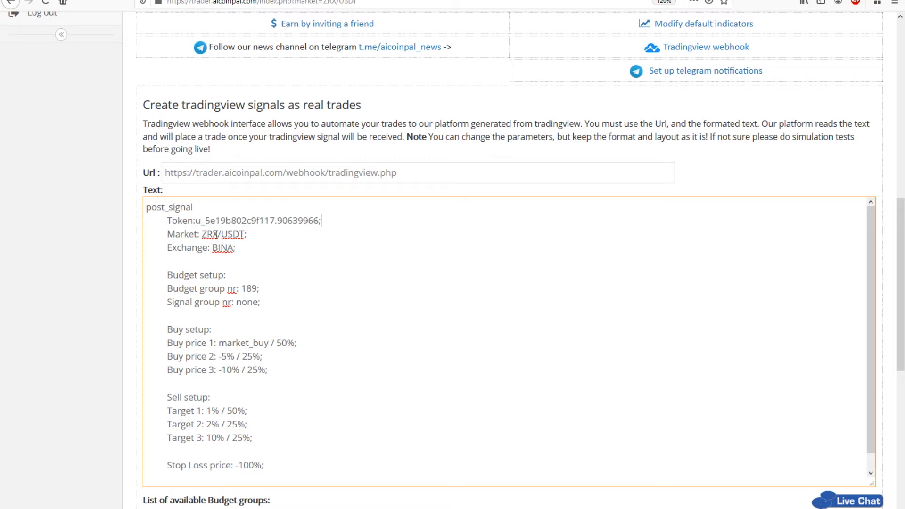
mouse_move(201, 234)
left_mouse_down()
mouse_move(245, 238)
mouse_move(210, 248)
left_mouse_up()
left_click(233, 289)
left_click_drag(241, 289, 258, 289)
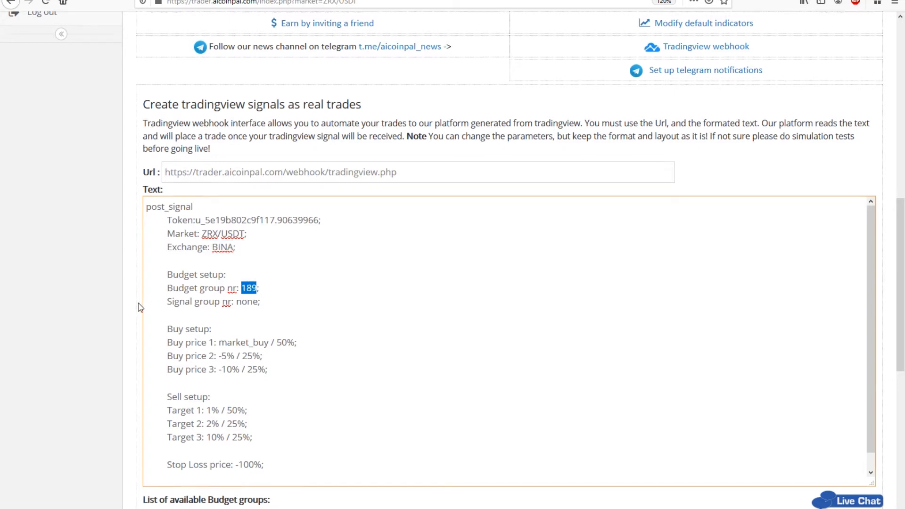
Review the available budget group lines for manual trading and trading bots below the signal text.
scroll(140, 307, "down", 4)
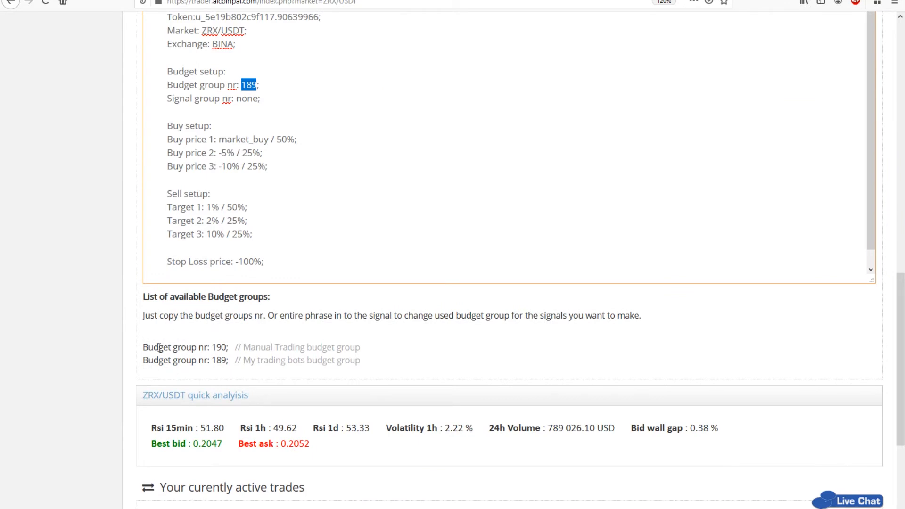
left_click_drag(145, 347, 230, 348)
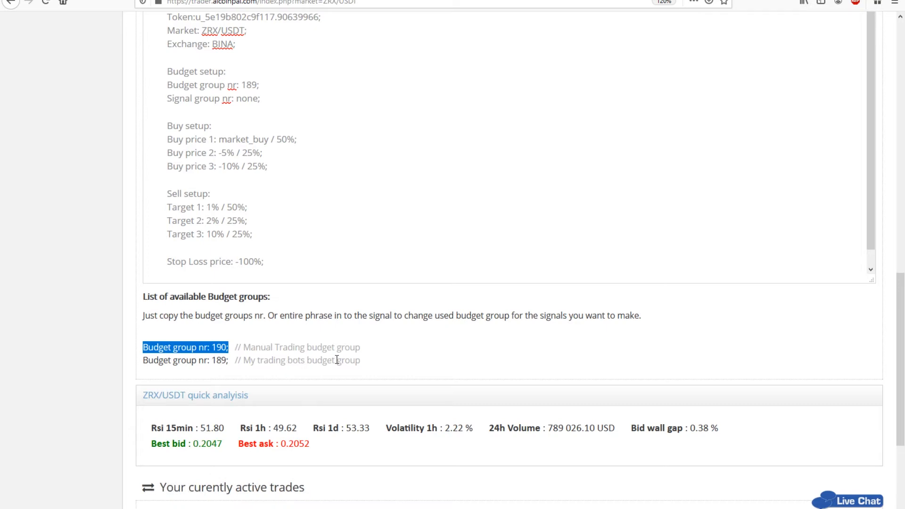
left_click(353, 362)
left_click_drag(353, 361, 142, 363)
left_click(265, 363)
scroll(263, 235, "up", 3)
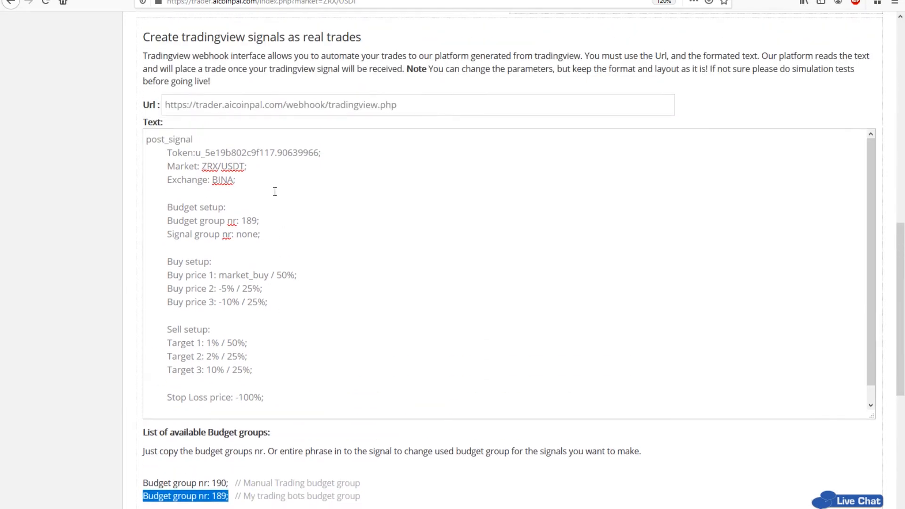
Locate the budget group line in the signal text where another group number can be substituted.
left_click_drag(260, 221, 167, 221)
left_click(174, 221)
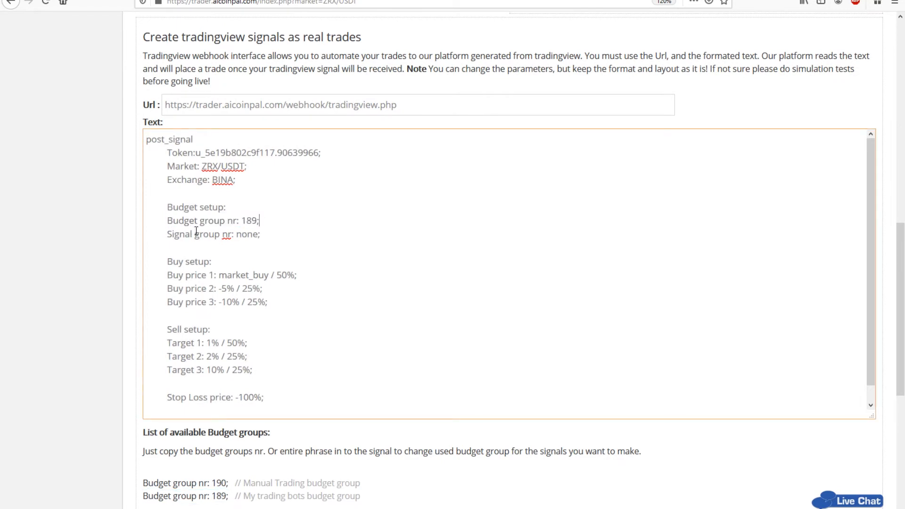
left_click(259, 221)
left_click_drag(241, 221, 258, 223)
left_click(261, 224)
Examine the three buy price lines and the first buy price's percentage in the signal text.
left_click_drag(268, 302, 137, 289)
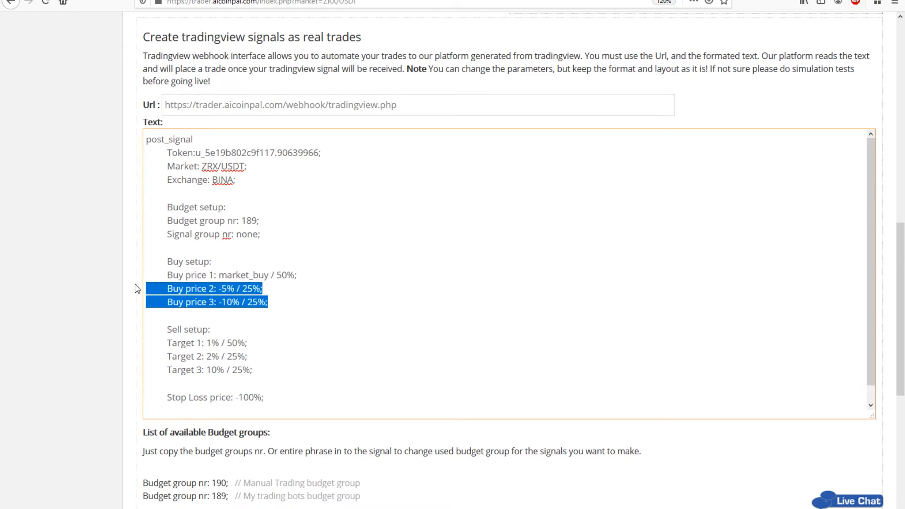
left_click(296, 288)
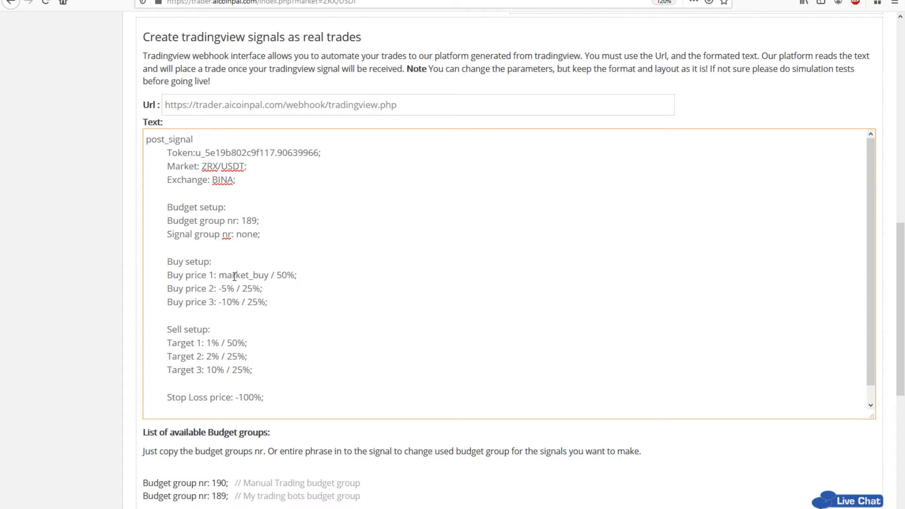
left_click_drag(295, 275, 274, 275)
Open the budget groups page and check the max deal size of the trading bots budget group.
scroll(155, 239, "up", 10)
left_click(77, 132)
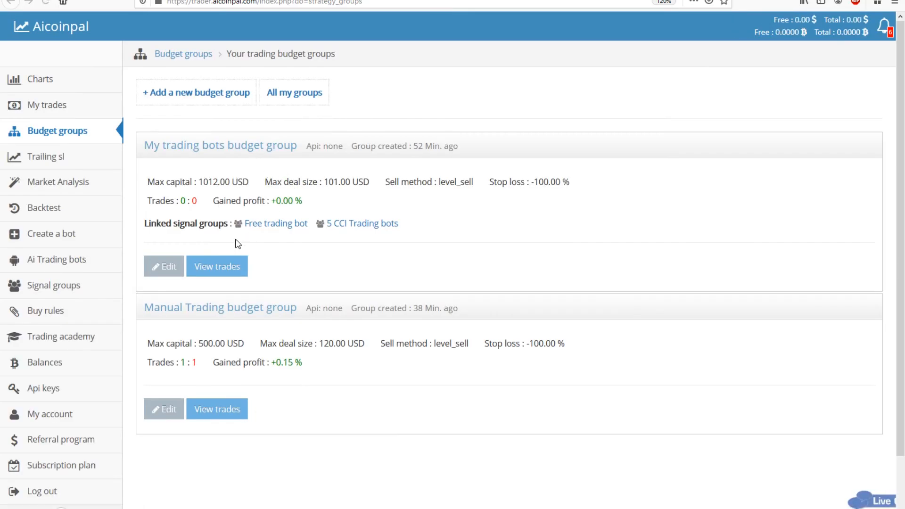
left_click_drag(296, 309, 160, 307)
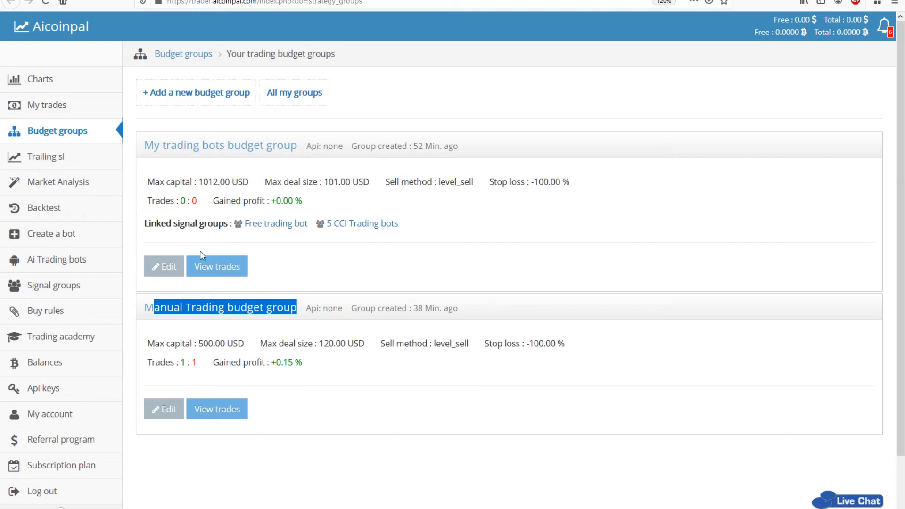
left_click(243, 187)
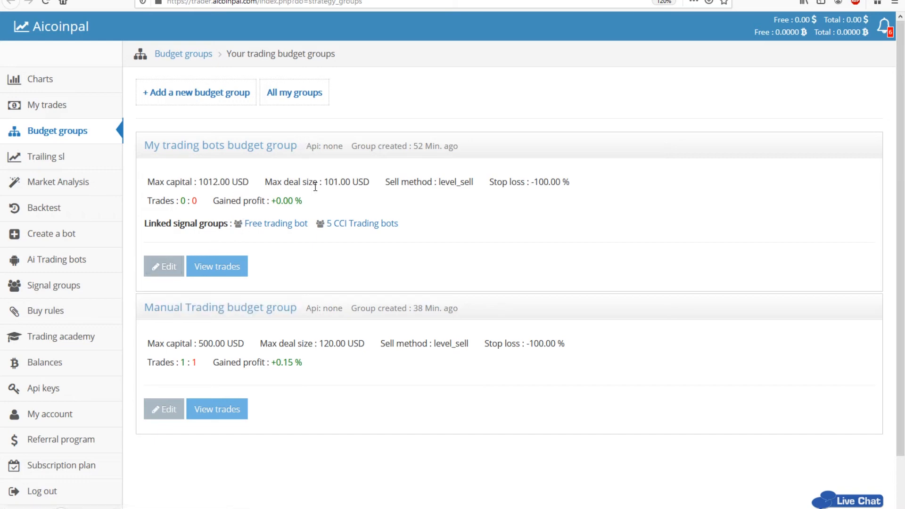
left_click_drag(323, 183, 337, 183)
Return to the webhook signal text and examine the price drop and amount percentages of the buy levels.
left_click(119, 1)
scroll(132, 333, "down", 10)
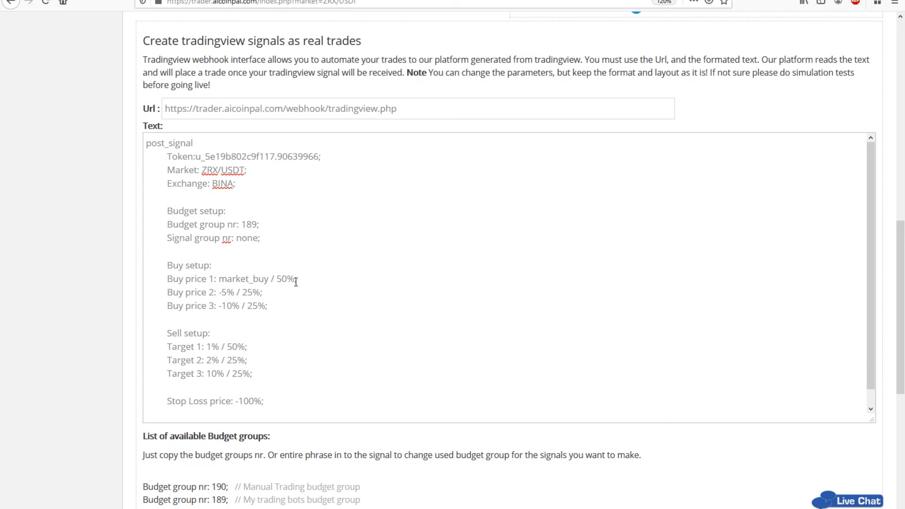
scroll(324, 451, "down", 3)
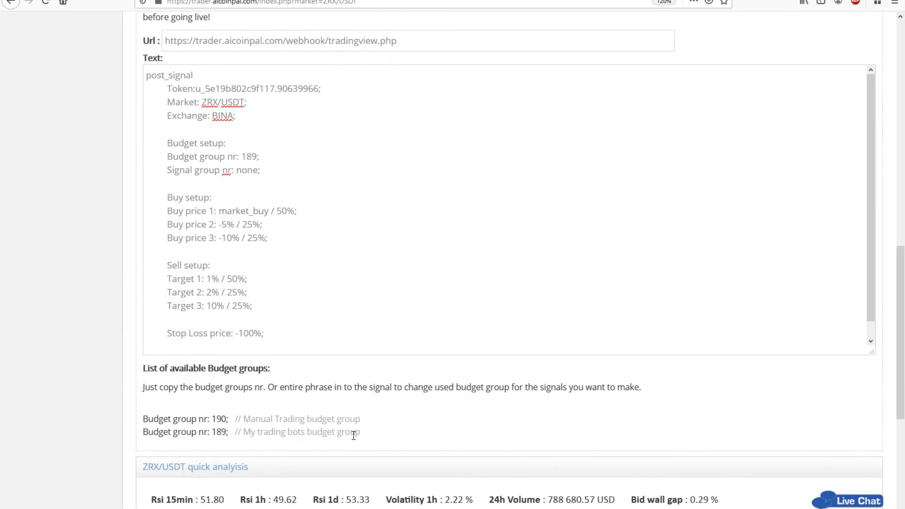
scroll(329, 434, "up", 3)
left_click_drag(290, 279, 288, 279)
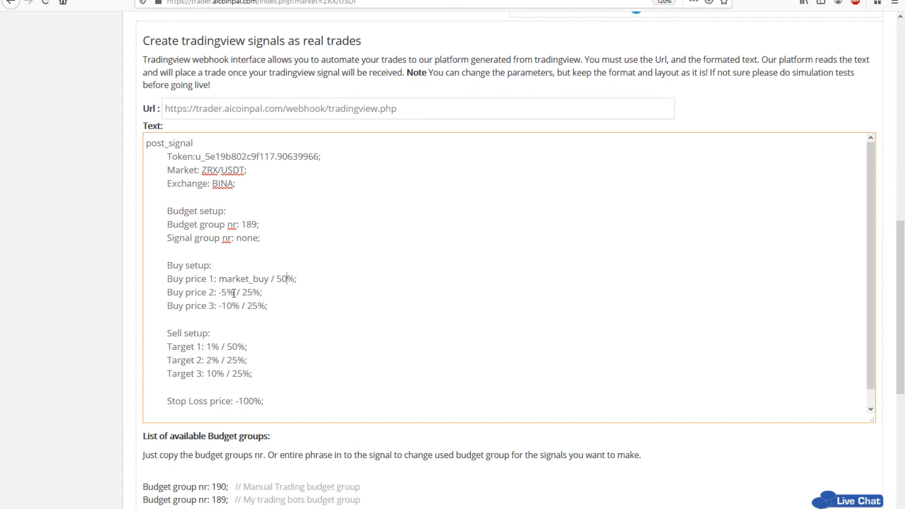
left_click_drag(242, 293, 260, 293)
left_click(267, 293)
left_click_drag(235, 293, 219, 293)
left_click(234, 292)
Set the buy amounts in the signal text to 80% for buy price 1 and 10% each for buy prices 2 and 3.
left_click_drag(222, 306, 241, 305)
type("-10%")
left_click_drag(247, 305, 264, 306)
left_click_drag(287, 279, 276, 279)
type("30")
left_click_drag(247, 293, 242, 293)
type("10")
left_click_drag(258, 306, 247, 306)
type("10")
Examine the three sell targets and their percentages in the signal text.
scroll(254, 359, "down", 1)
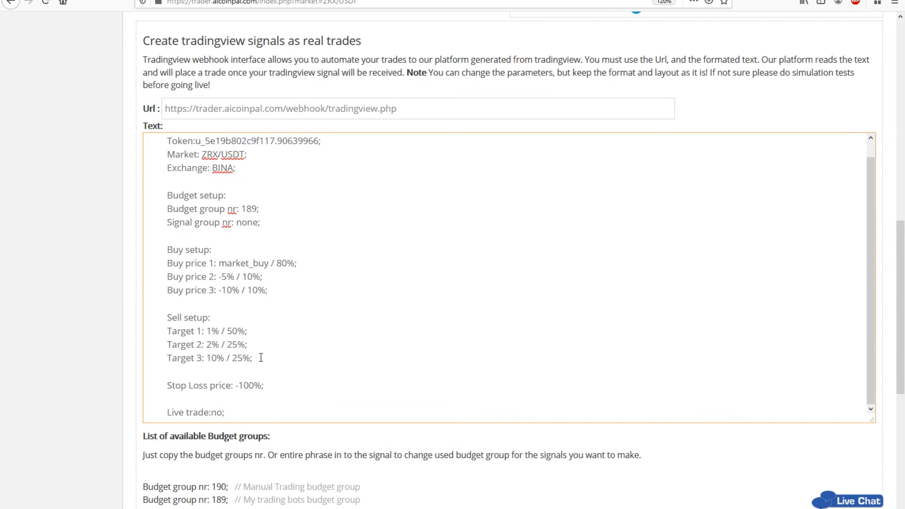
scroll(240, 342, "down", 3)
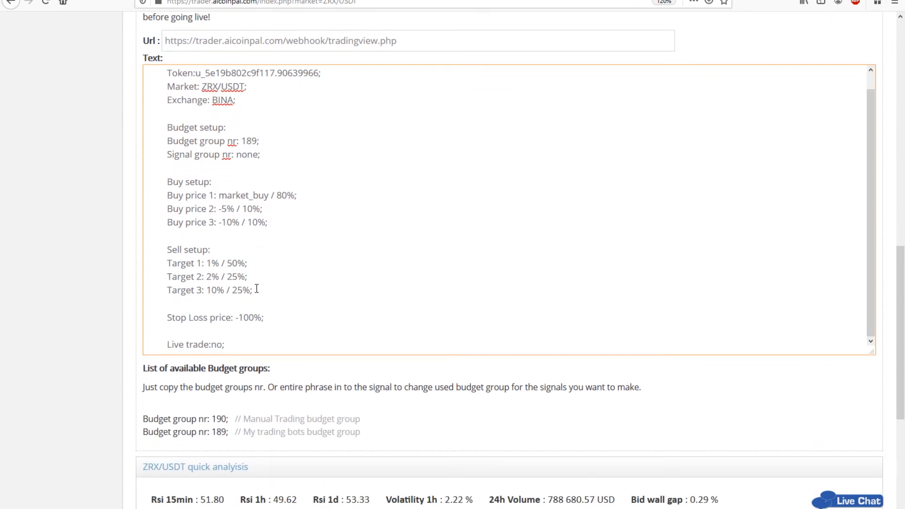
left_click_drag(258, 289, 261, 267)
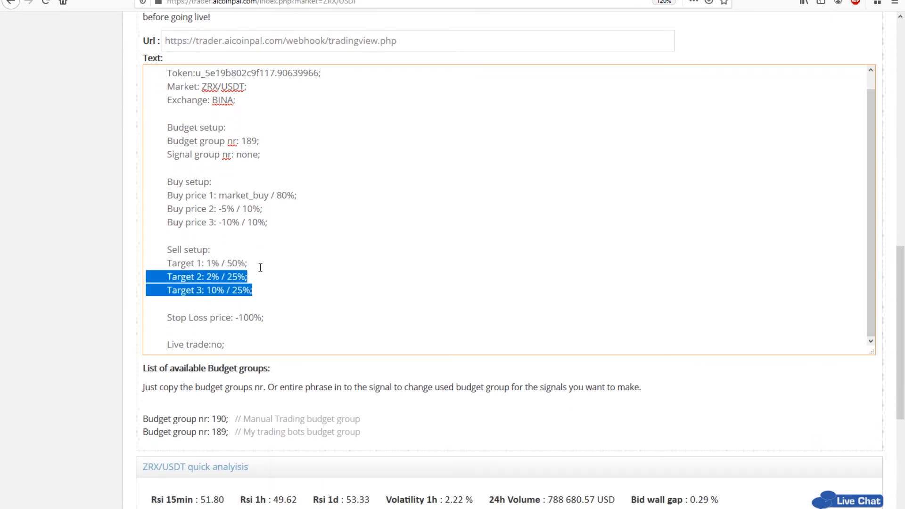
left_click(242, 263)
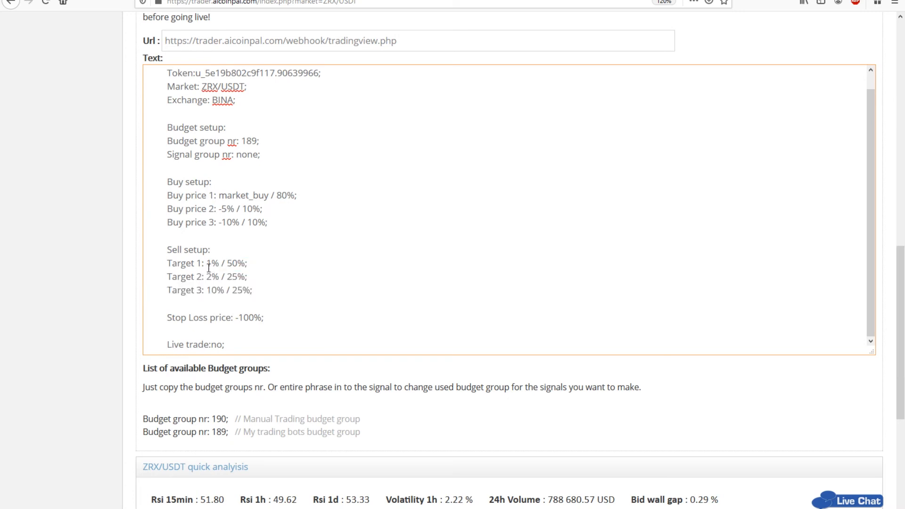
Set sell target 1 in the signal text to 0.5% / 100% and remove targets 2 and 3.
double_click(209, 263)
type("0.5")
double_click(238, 263)
type("100")
left_click_drag(257, 291, 263, 261)
key("BackSpace")
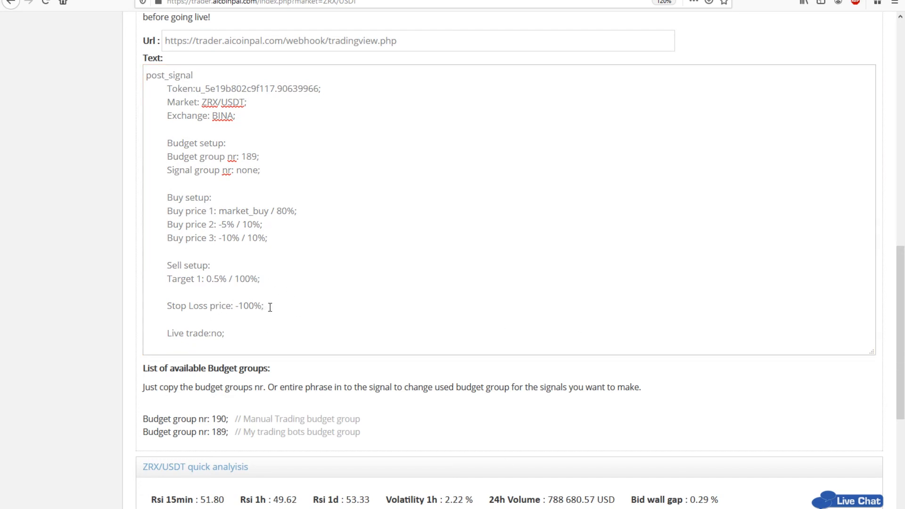
Try stop loss prices of -1% and -5% in the signal text and restore the value to -100%.
double_click(244, 306)
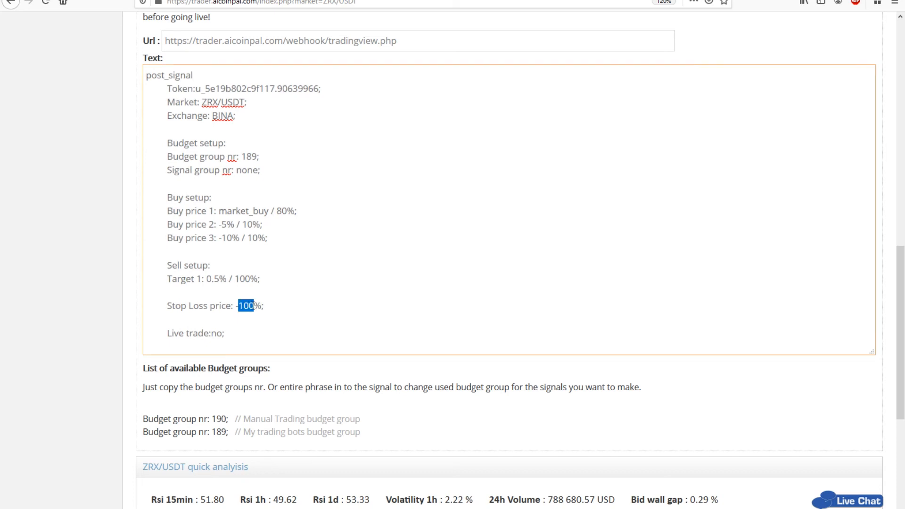
type("1")
double_click(242, 306)
type("5")
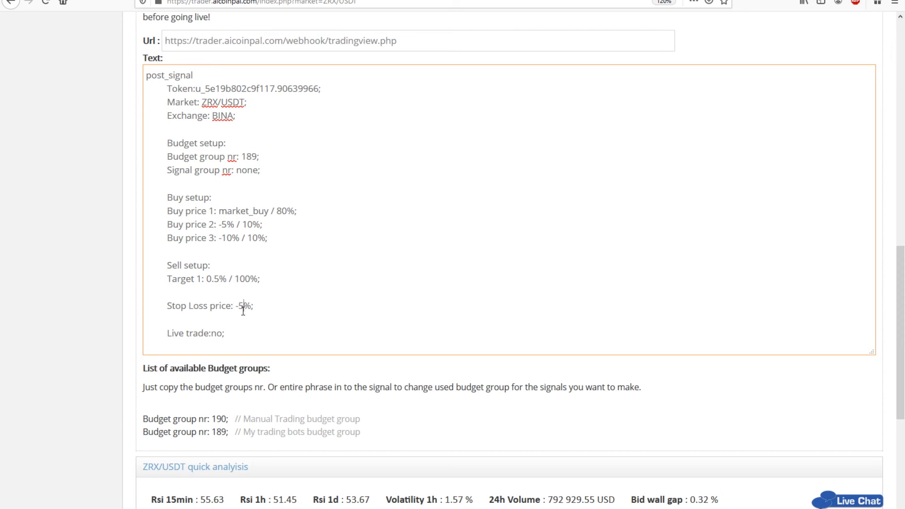
key("BackSpace")
type("100")
left_click(104, 258)
Highlight the whole signal text and the webhook URL to review what the TradingView alert needs.
left_click_drag(225, 335, 132, 79)
left_click(94, 113)
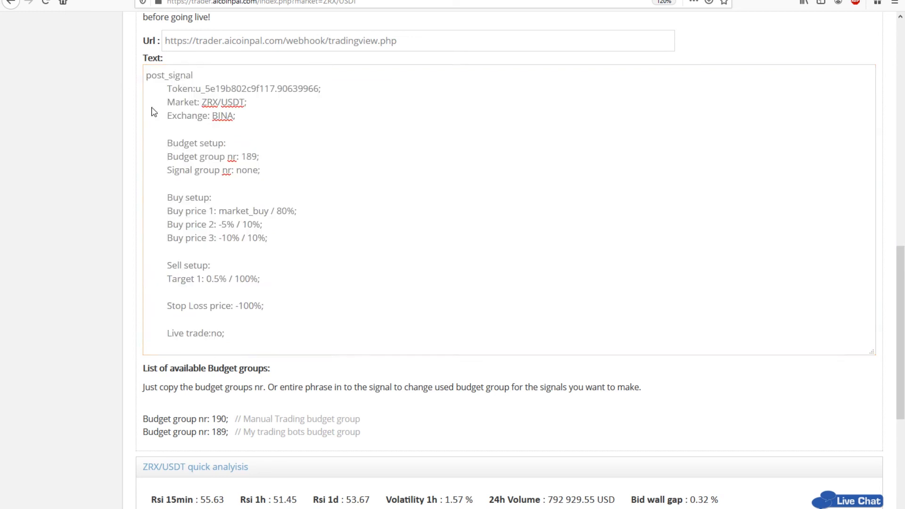
left_click_drag(410, 40, 159, 41)
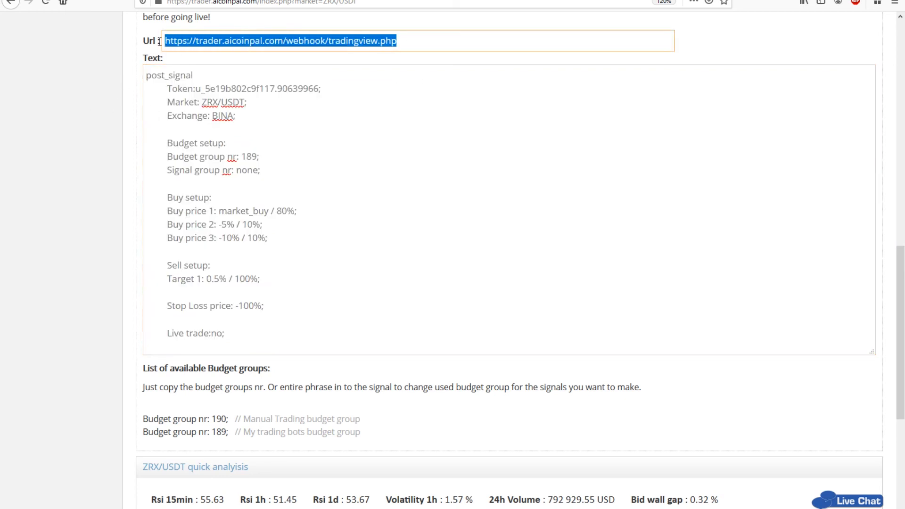
left_click(88, 109)
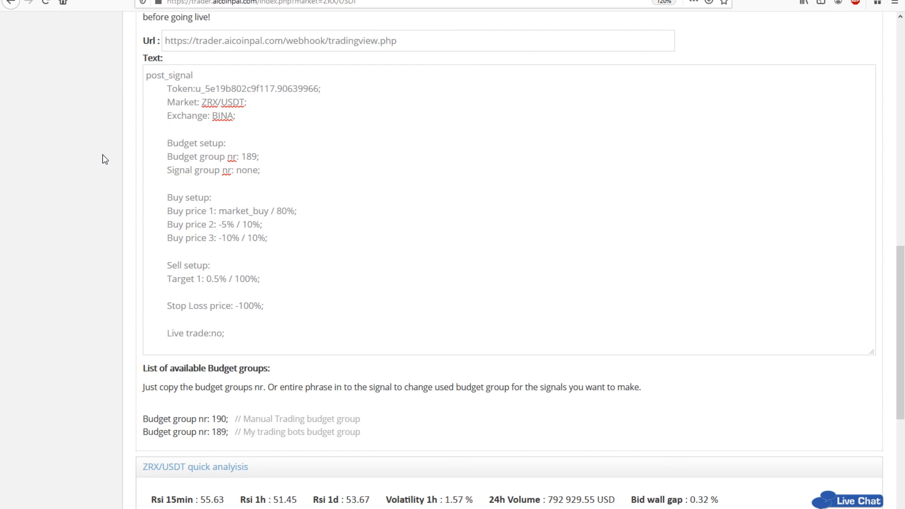
Rescale and shift the ZRX/USDT price chart to examine the recent candles.
scroll(105, 159, "up", 10)
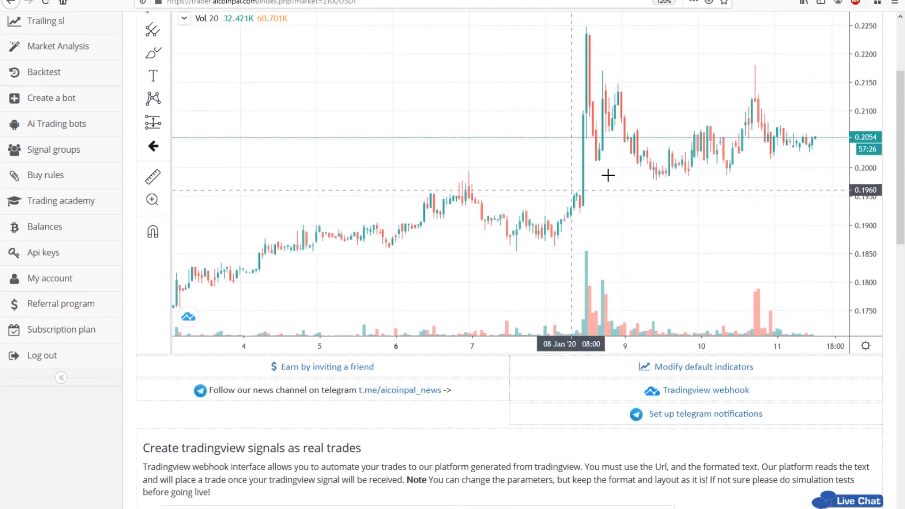
left_click_drag(868, 165, 867, 194)
left_click_drag(744, 178, 692, 191)
left_click_drag(861, 233, 860, 209)
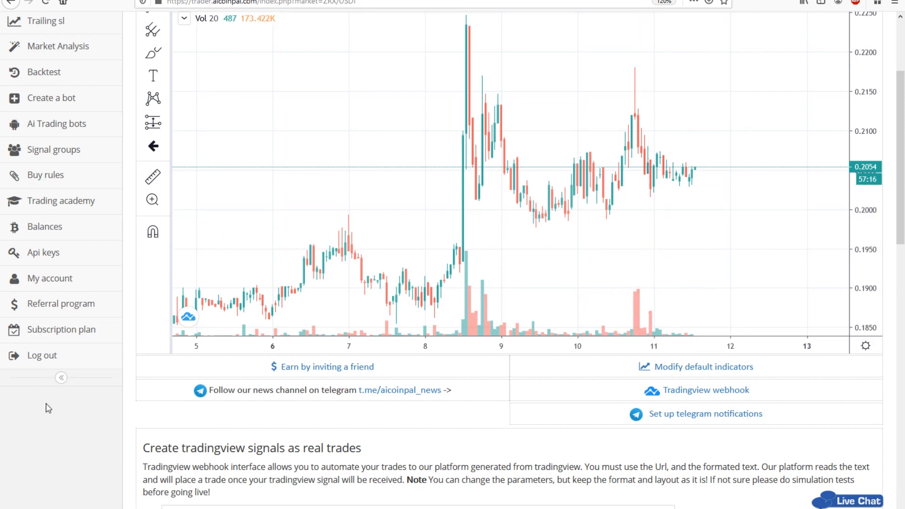
Hide the TradingView webhook section and view the deal settings of the active BTC/USDT trade without changing them.
scroll(71, 404, "down", 4)
left_click(715, 190)
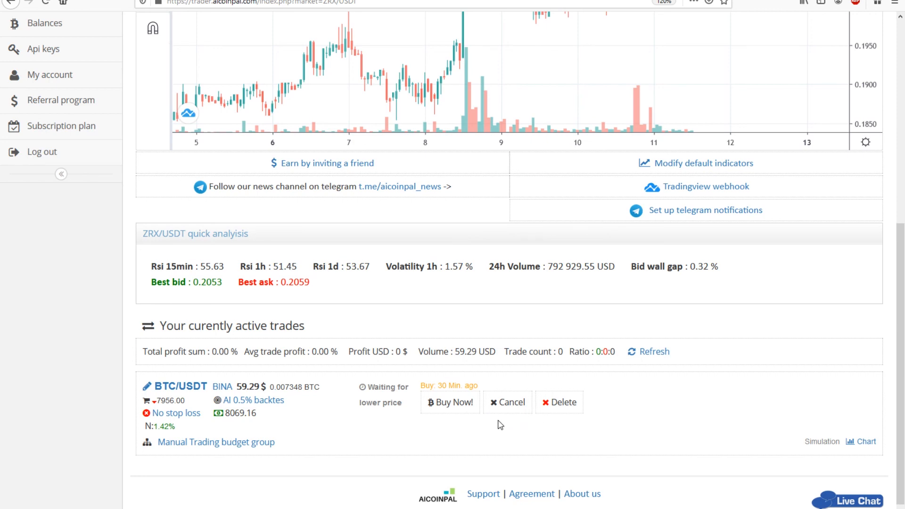
left_click(204, 388)
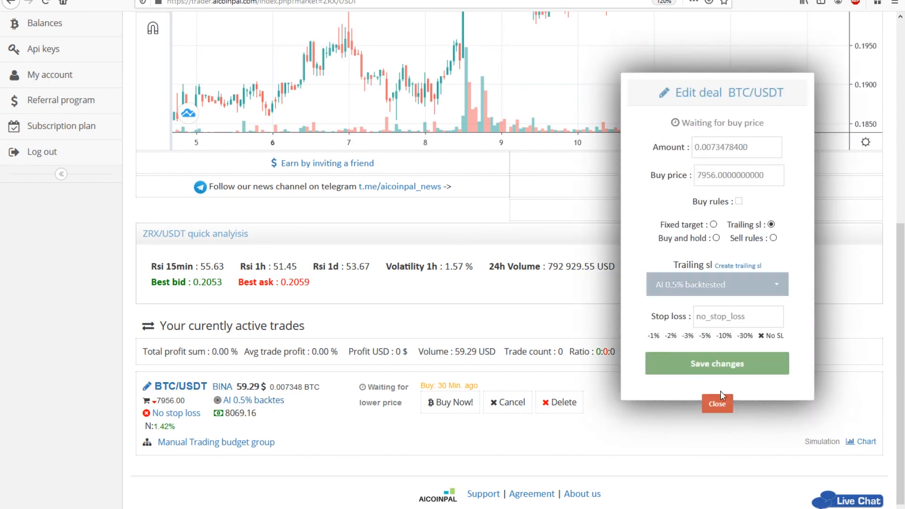
left_click(717, 403)
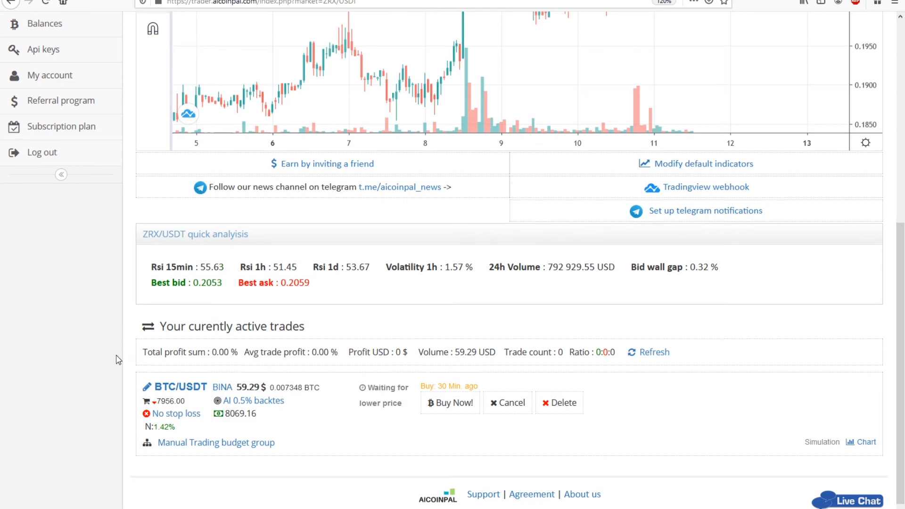
scroll(115, 360, "up", 5)
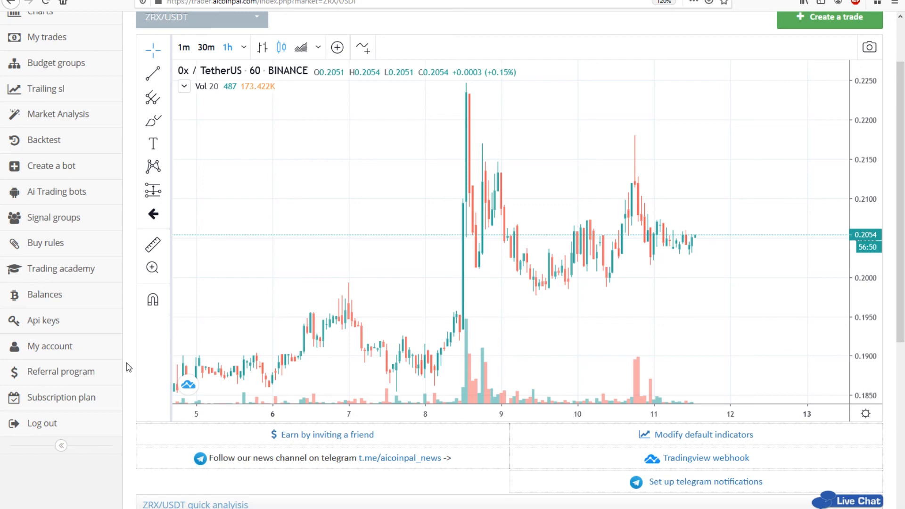
scroll(126, 367, "down", 5)
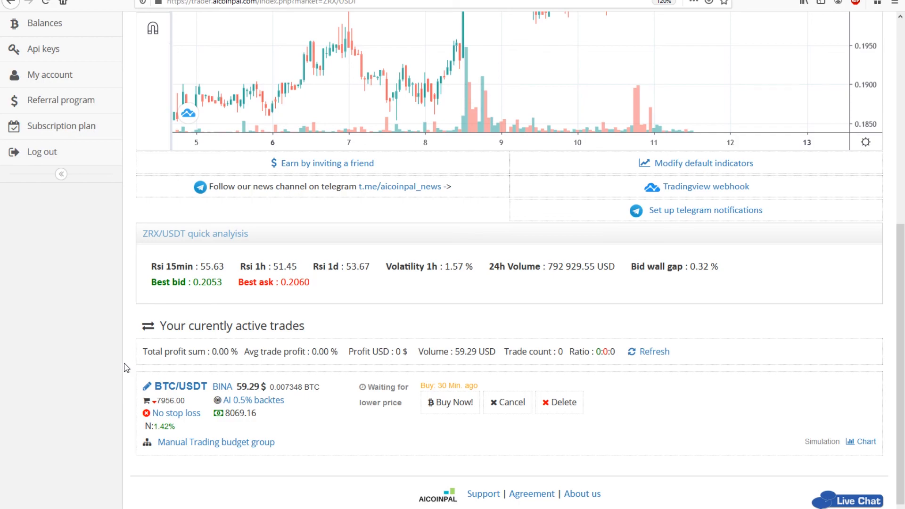
scroll(127, 368, "up", 5)
scroll(135, 362, "up", 3)
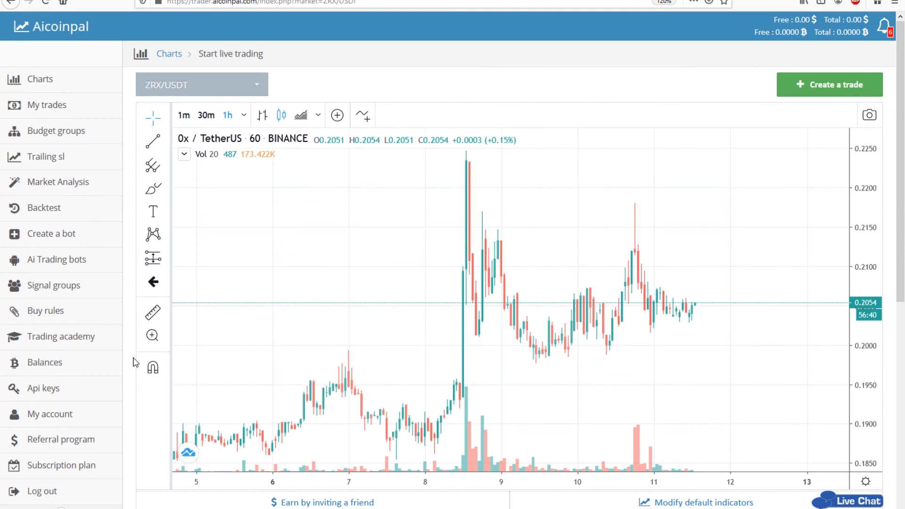